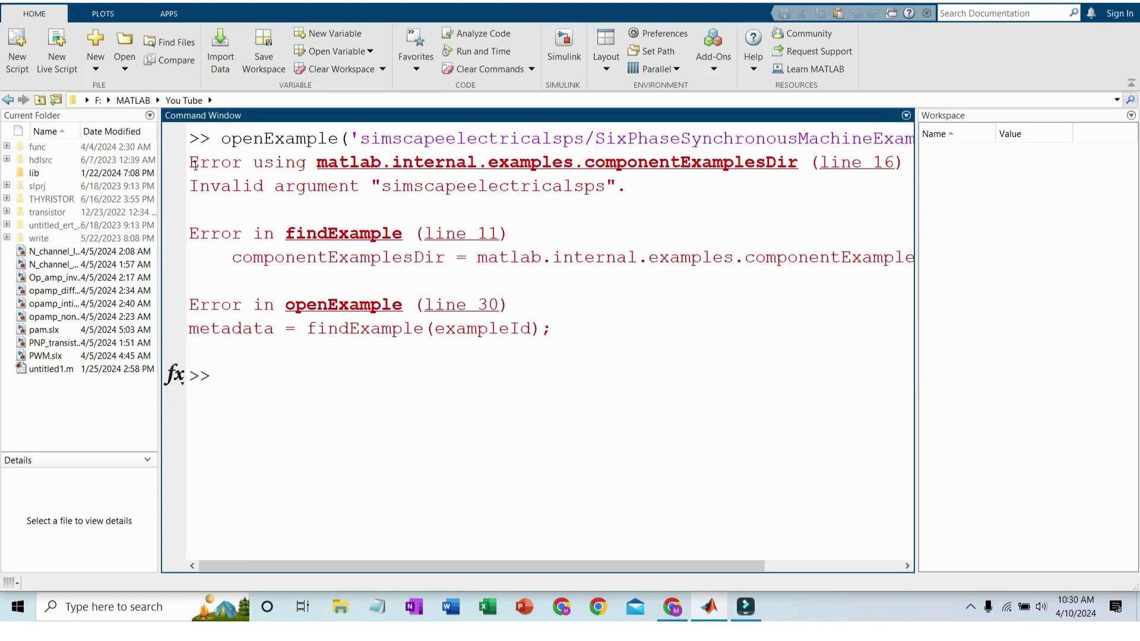
# Step: Clear the old error output and copy the six-phase example's openExample command from its help page
pyautogui.moveTo(200, 162); pyautogui.dragTo(547, 336)
pyautogui.click(441, 362)
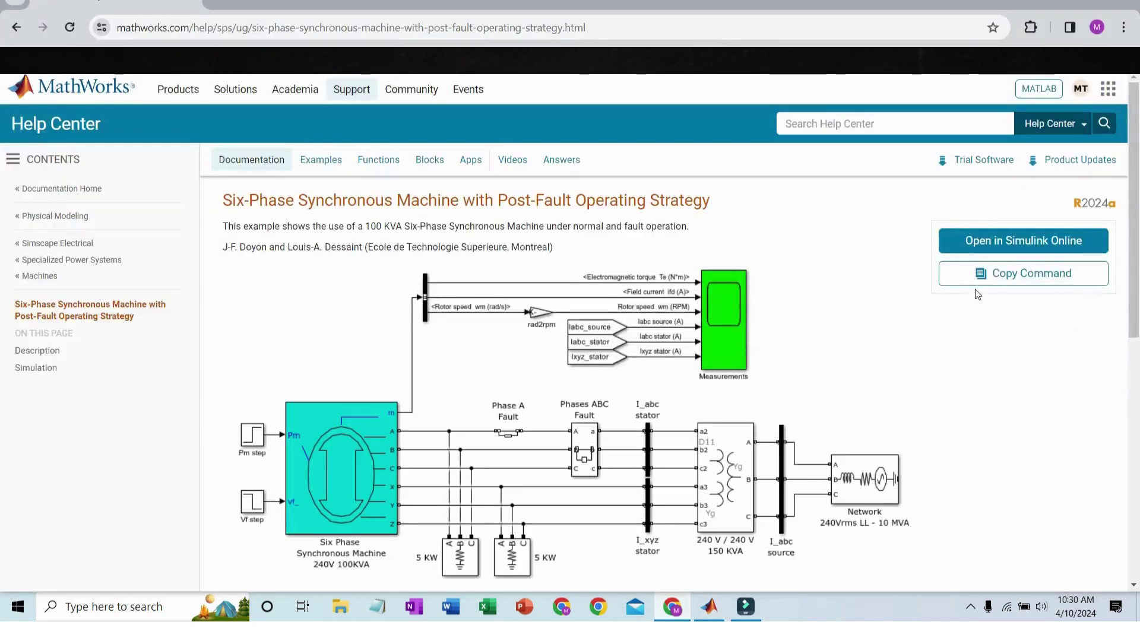
pyautogui.click(1001, 281)
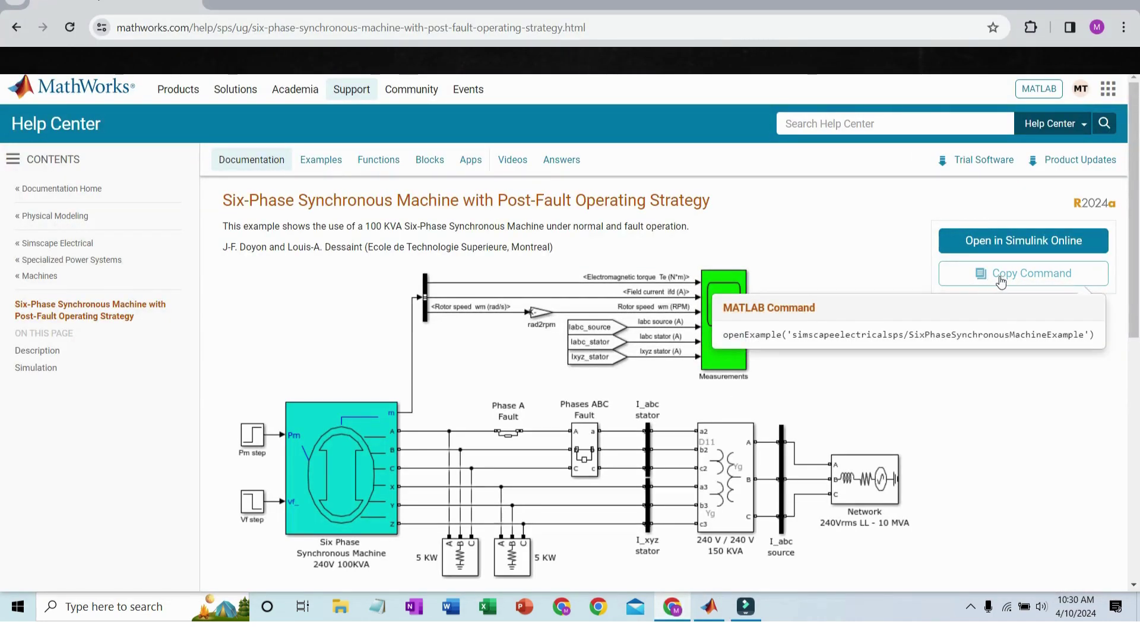
# Step: Paste and run the copied openExample command for the Six-Phase Synchronous Machine example
pyautogui.click(675, 611)
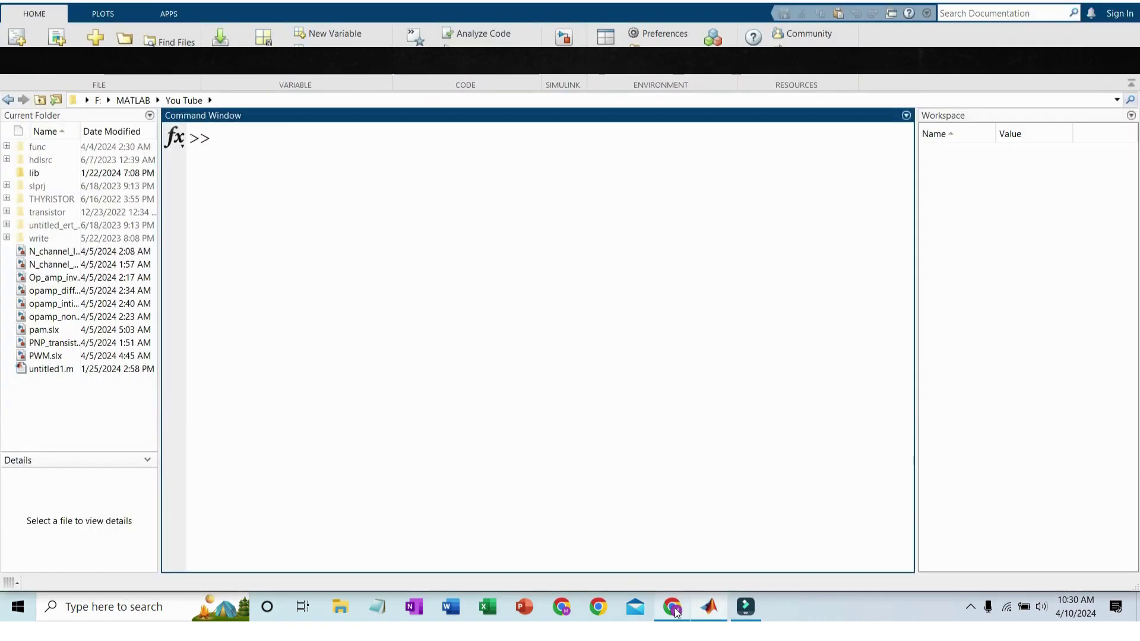
pyautogui.click(676, 611)
pyautogui.click(1001, 282)
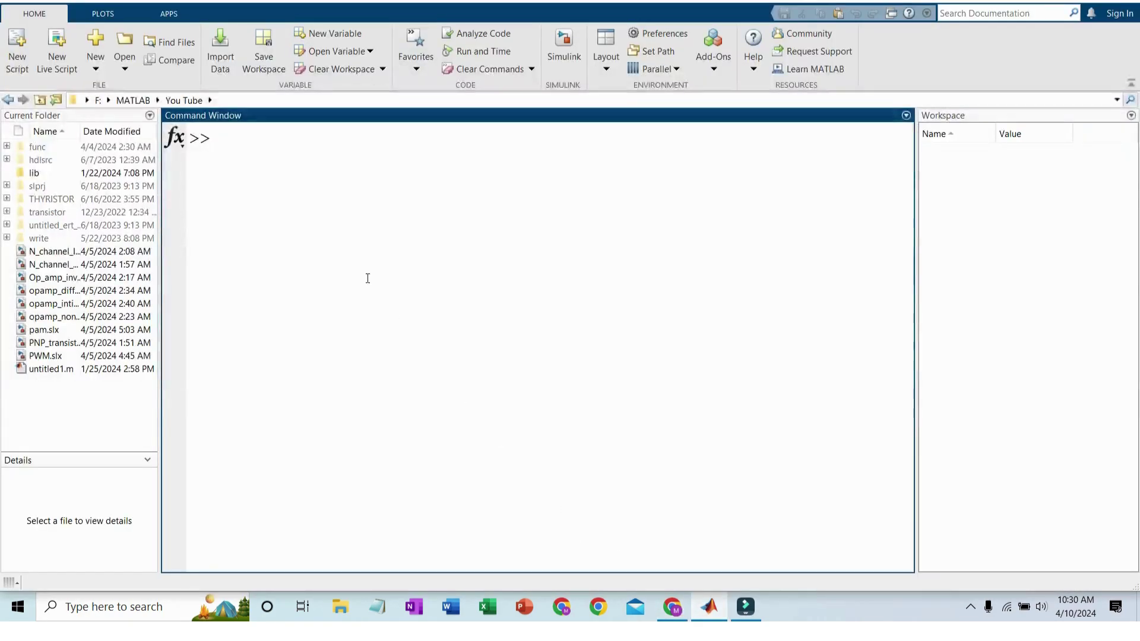
pyautogui.write("openExample('simscapeelectricalsps/SixPhaseSynchronousMachineExample')")
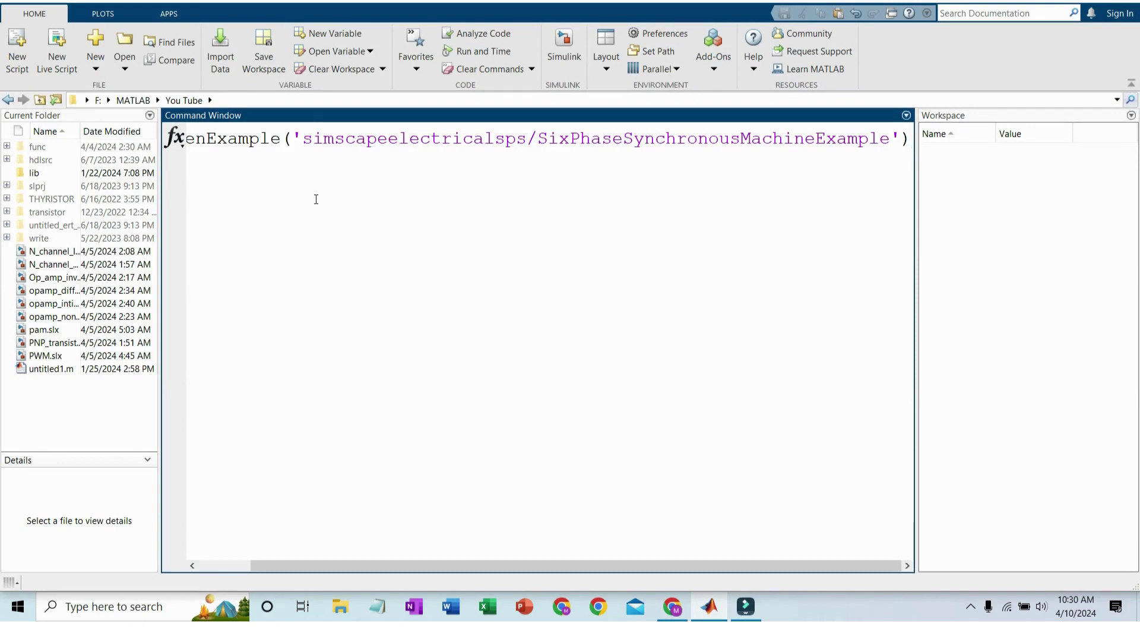
pyautogui.press('Return')
# Step: Review the resulting Invalid argument "simscapeelectricalsps" error messages
pyautogui.moveTo(200, 162); pyautogui.dragTo(532, 329)
pyautogui.click(442, 361)
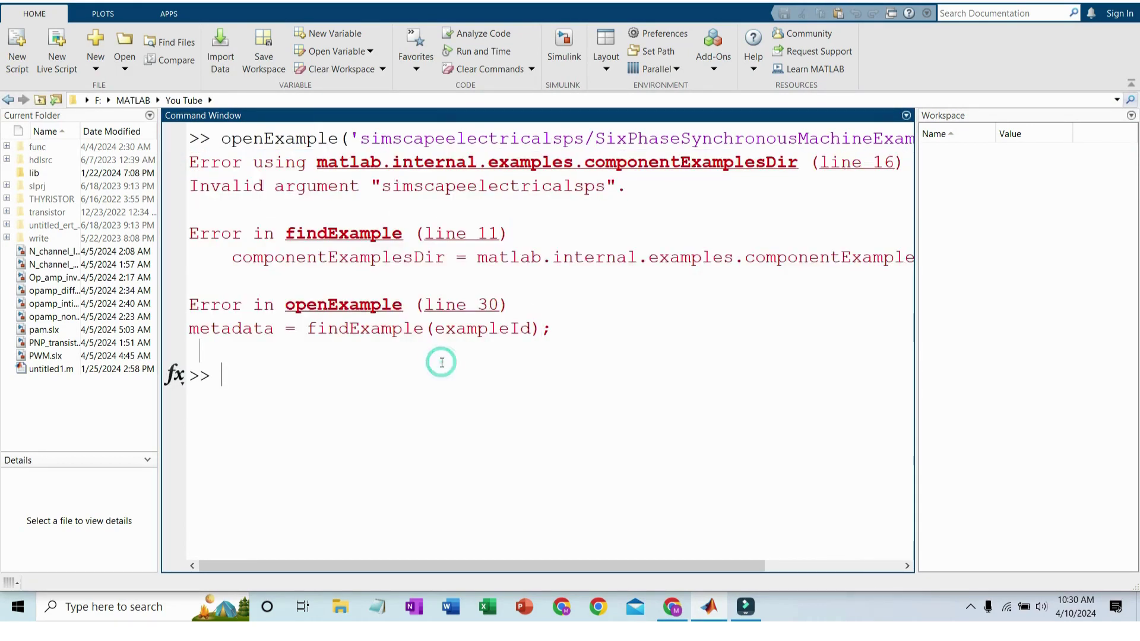
pyautogui.click(442, 362)
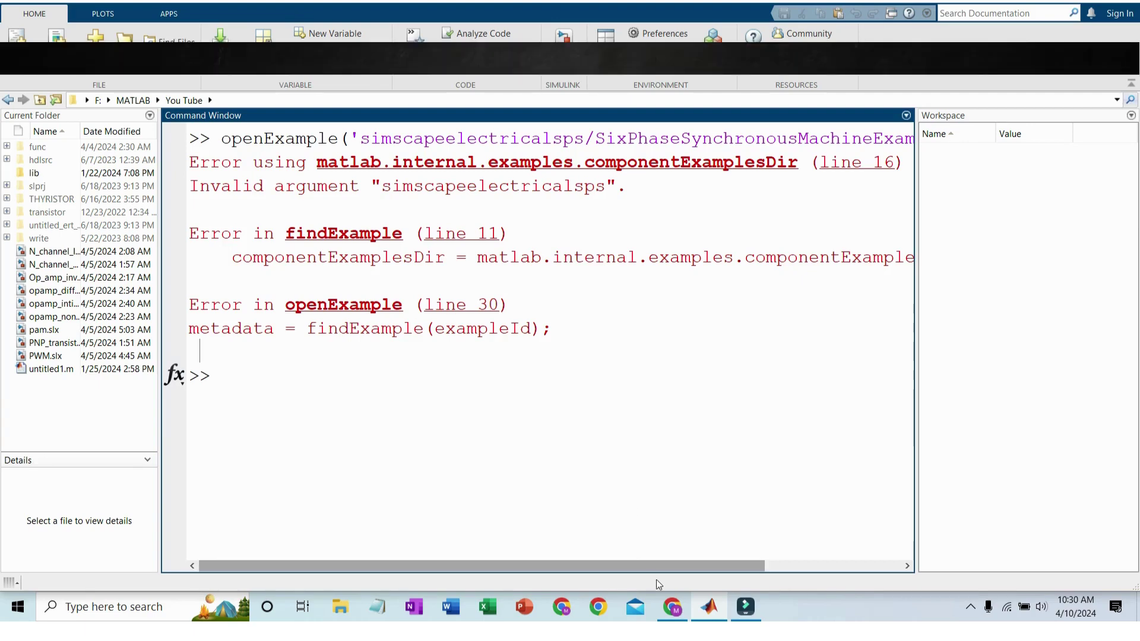
# Step: Search Google for 'matlab online' in a new tab and open the MathWorks MATLAB Online page
pyautogui.click(673, 607)
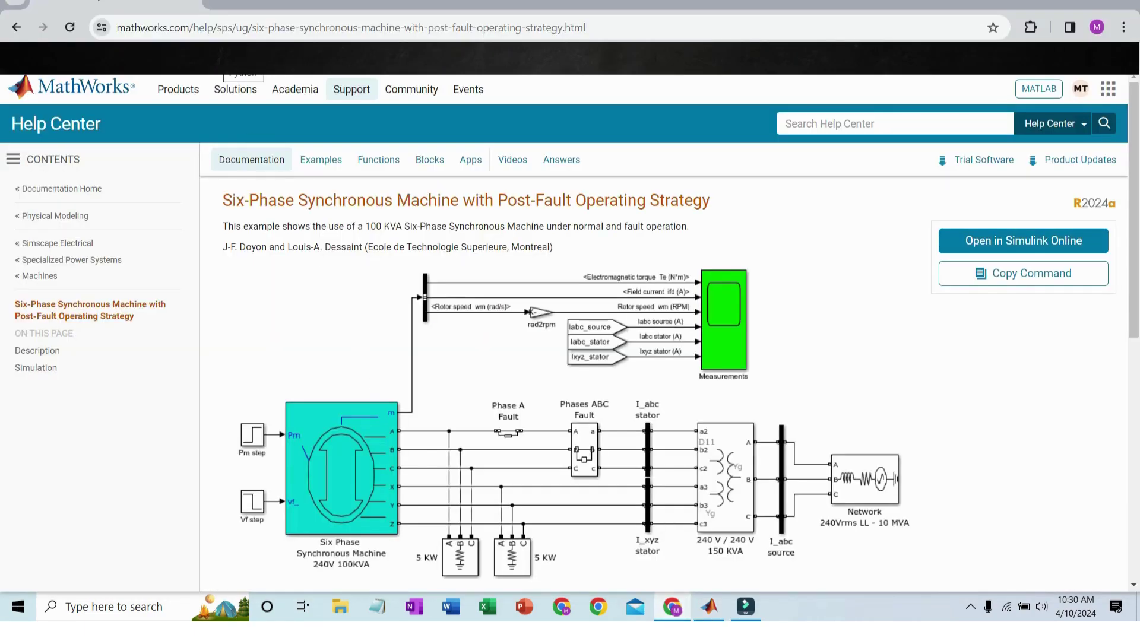
pyautogui.click(218, 5)
pyautogui.click(222, 26)
pyautogui.write('m')
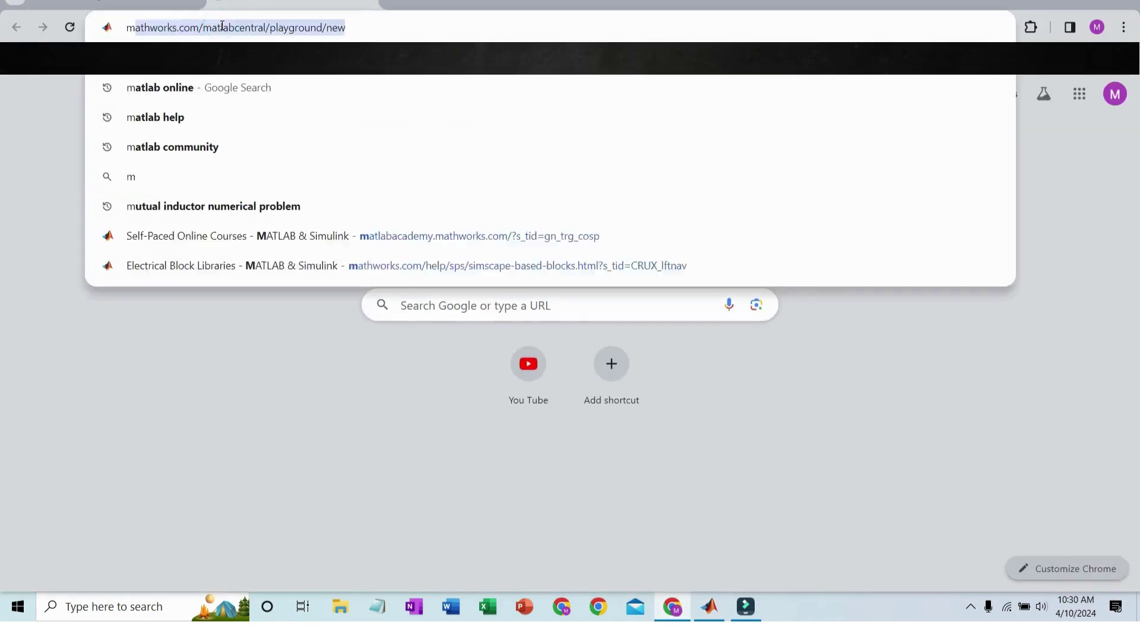
pyautogui.write('atlab online')
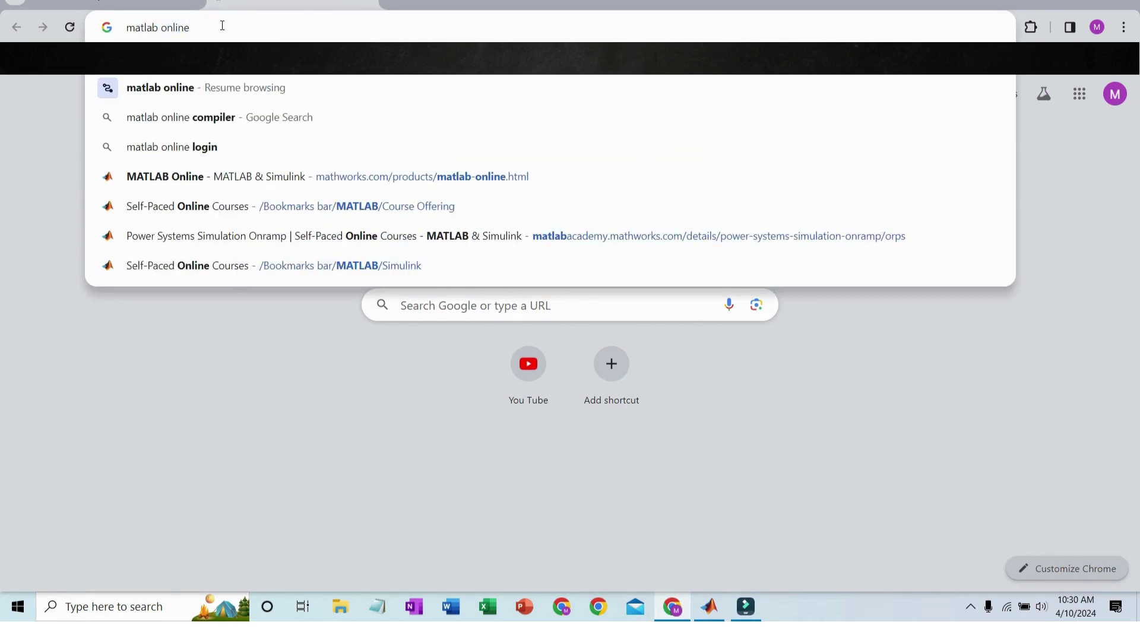
pyautogui.press('Return')
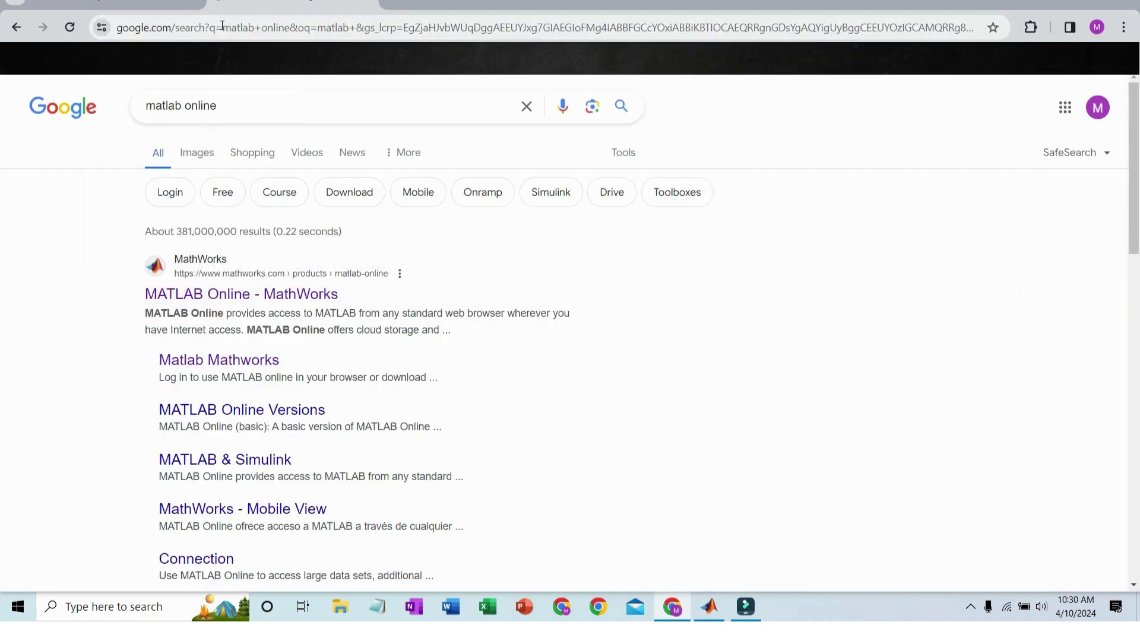
pyautogui.click(224, 296)
pyautogui.scroll(-1, 223, 297)
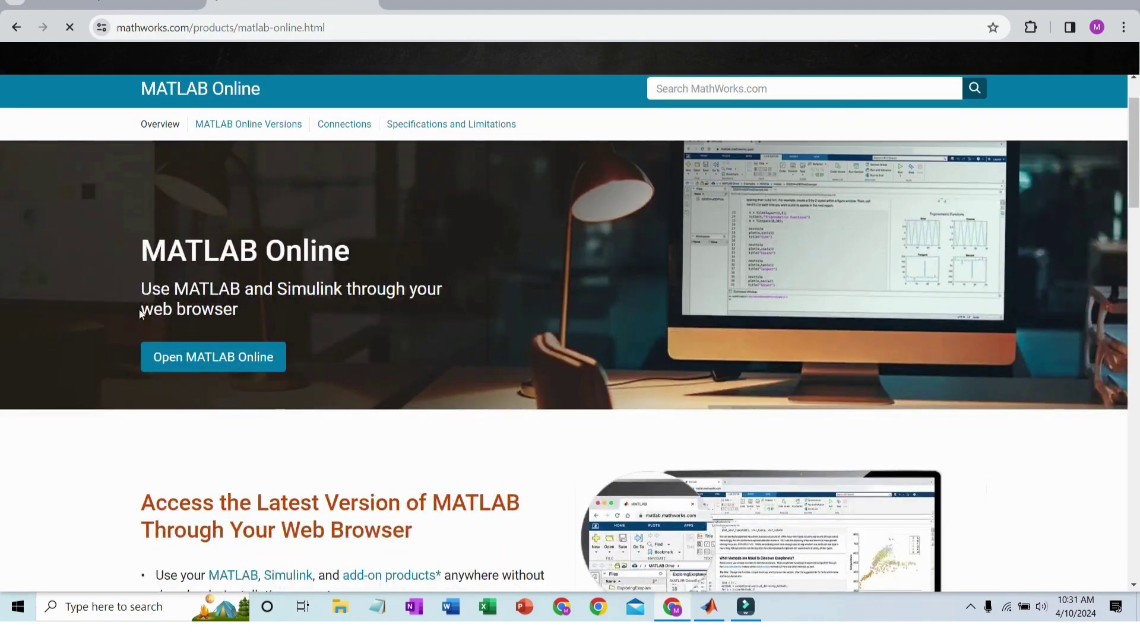
# Step: Try launching MATLAB Online, then return to the MATLAB Online product page
pyautogui.click(214, 357)
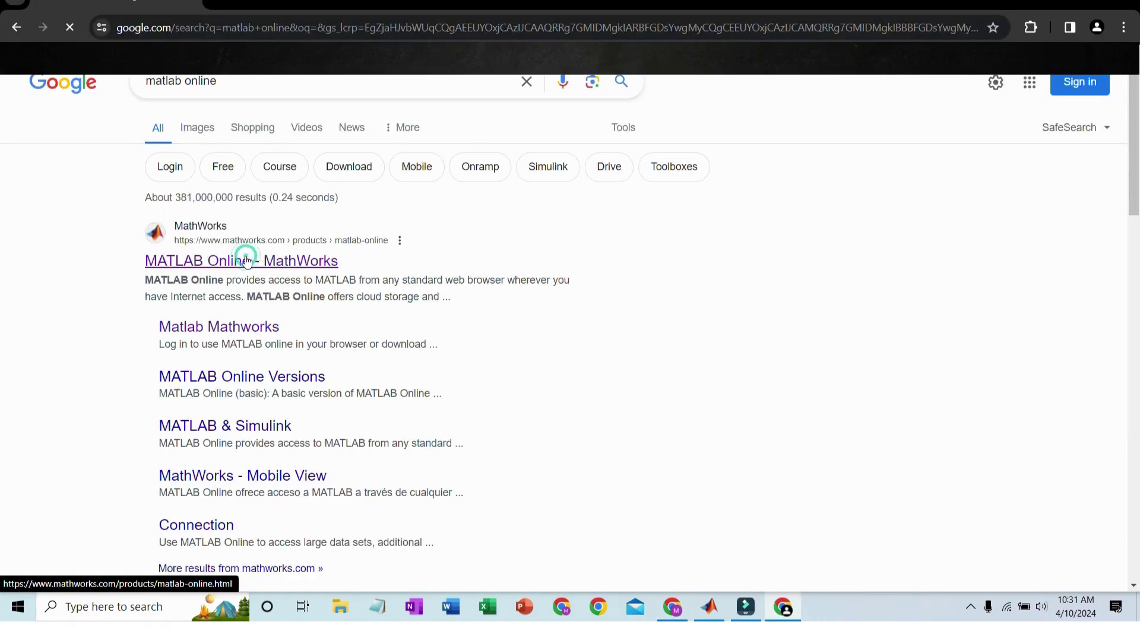
pyautogui.click(243, 257)
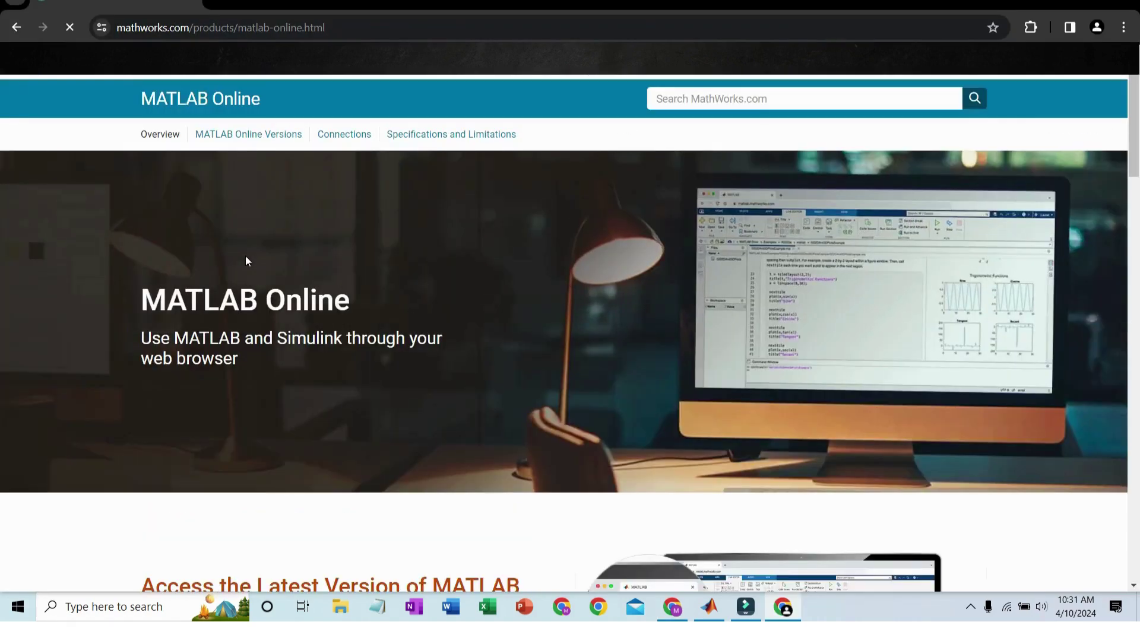
pyautogui.scroll(-4, 237, 254)
pyautogui.scroll(3, 233, 253)
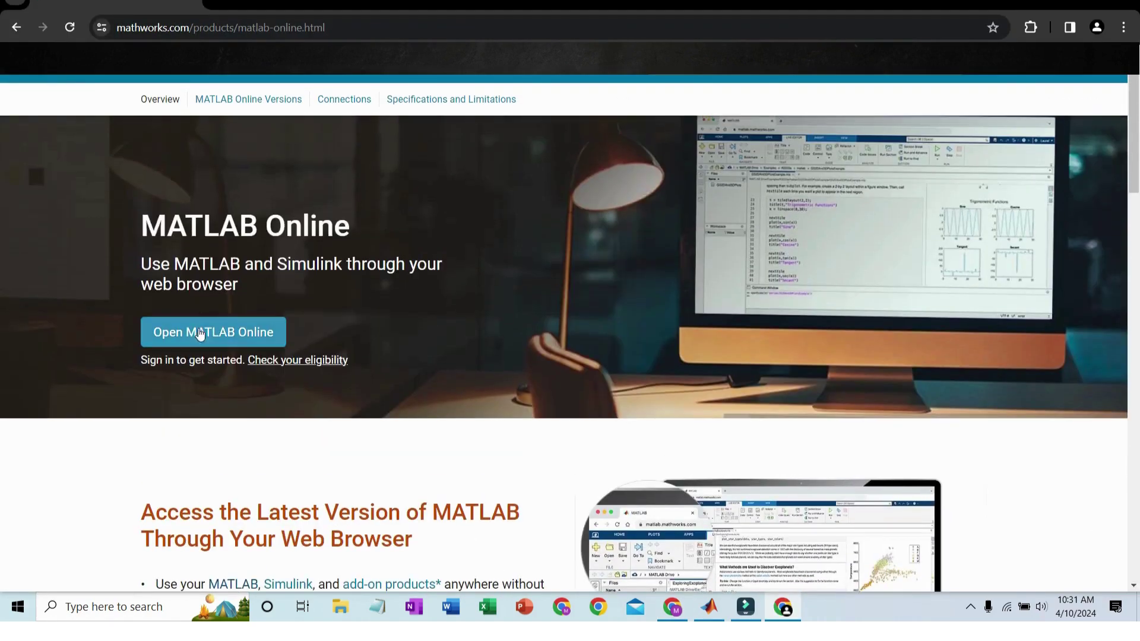
# Step: Launch MATLAB Online again from the product page, reaching the MathWorks sign-in page
pyautogui.click(199, 331)
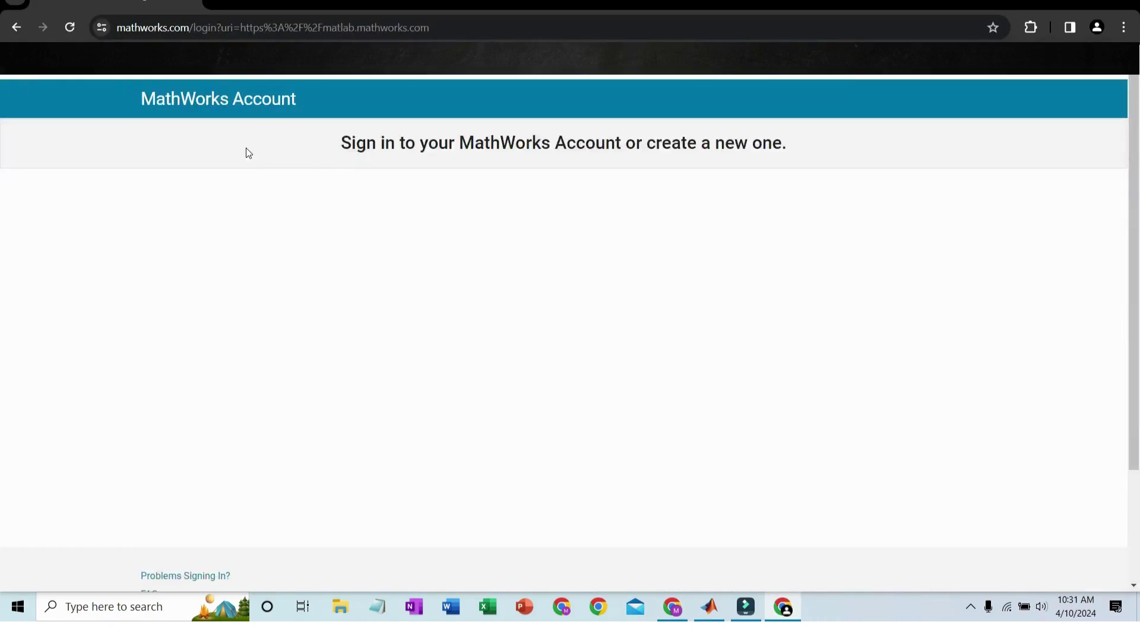
pyautogui.moveTo(331, 148); pyautogui.dragTo(795, 148)
pyautogui.click(795, 148)
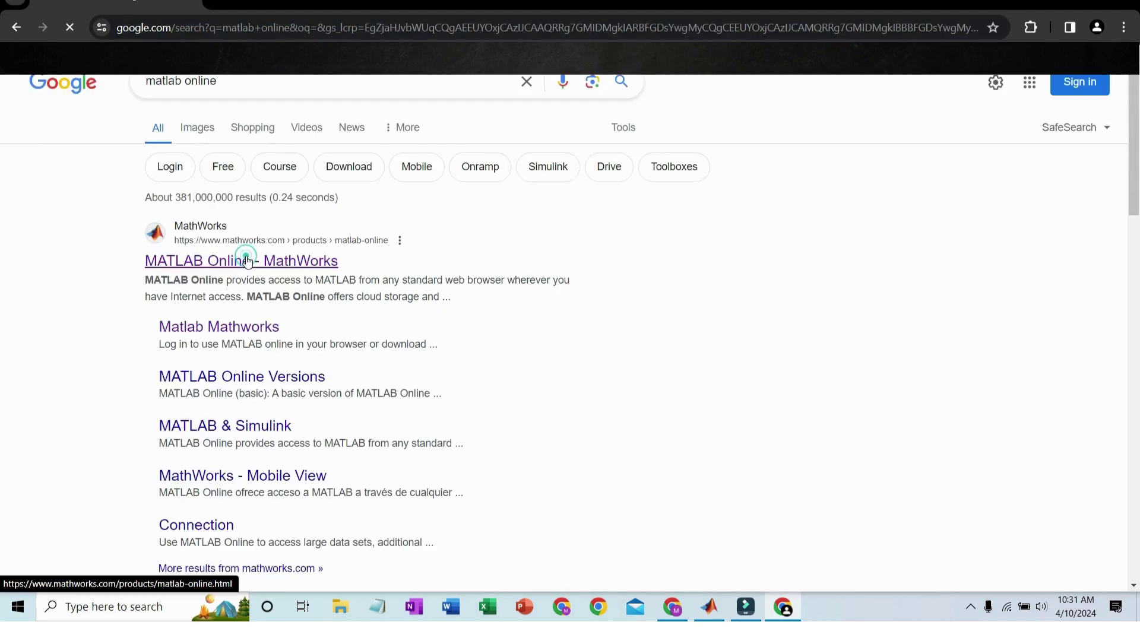
pyautogui.click(245, 257)
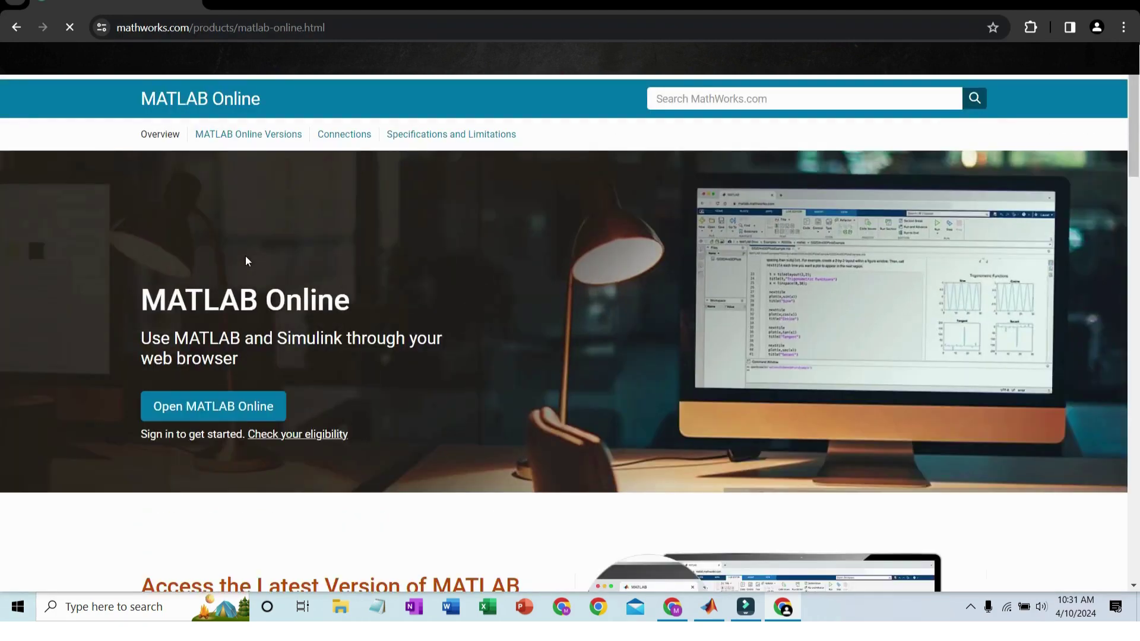
pyautogui.scroll(-3, 245, 257)
pyautogui.scroll(2, 234, 255)
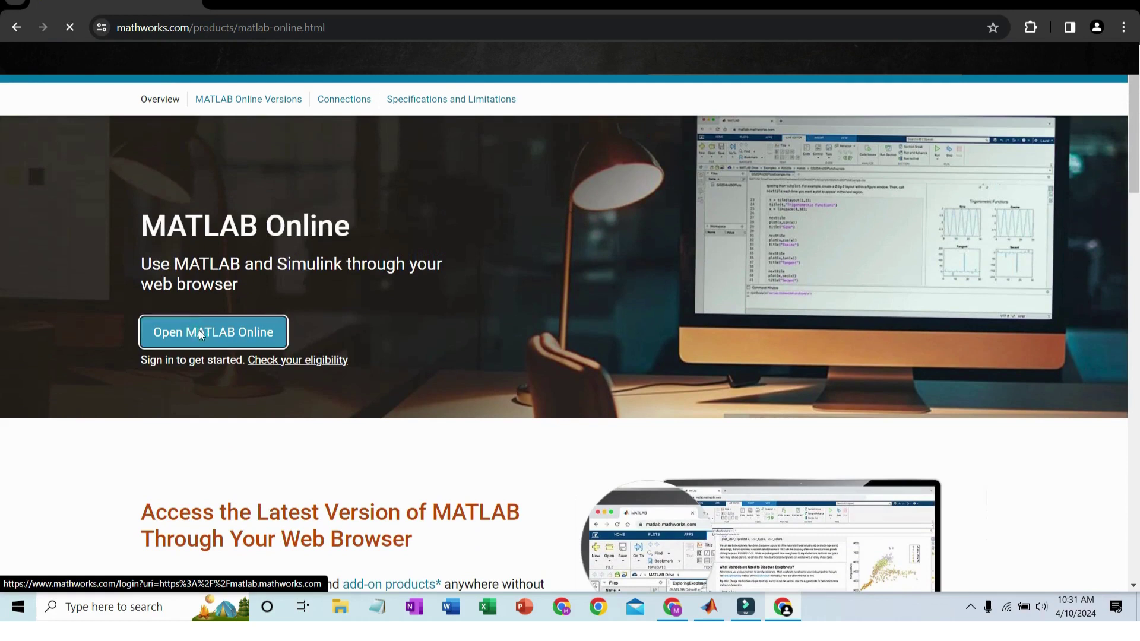
pyautogui.click(198, 330)
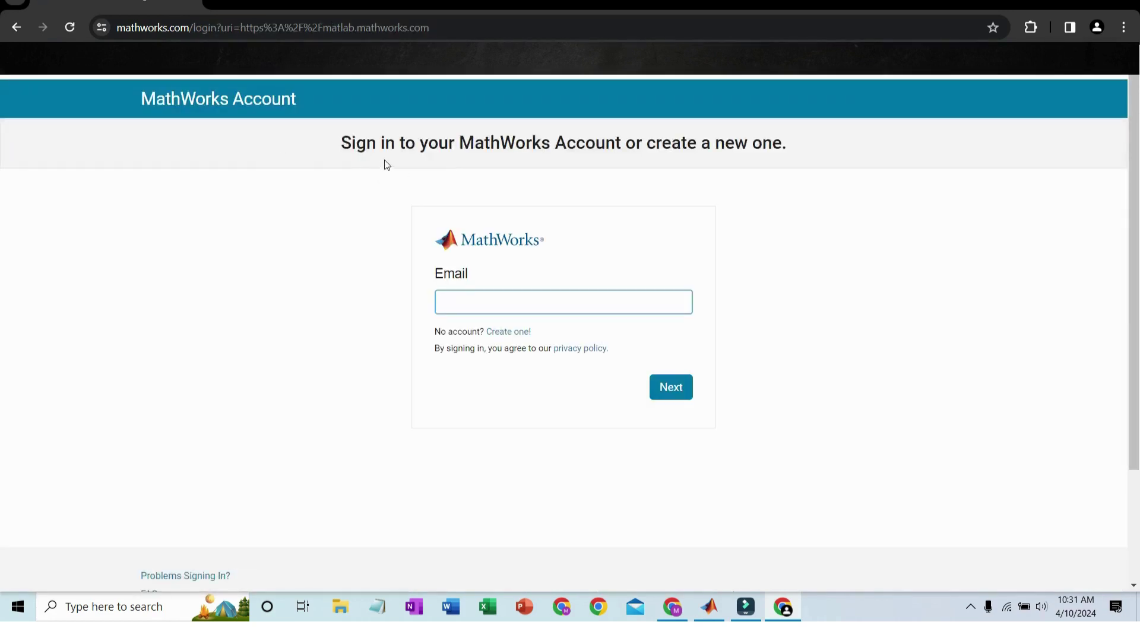
pyautogui.click(498, 240)
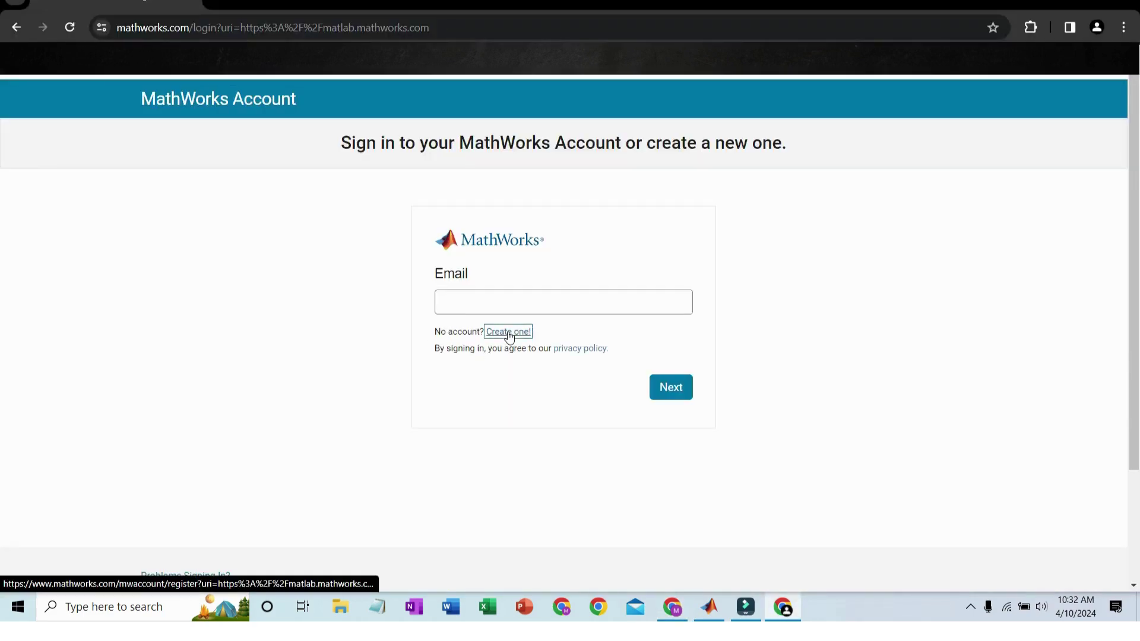
# Step: Start the new-account form, then launch MATLAB Online from the signed-in dashboard window
pyautogui.click(508, 332)
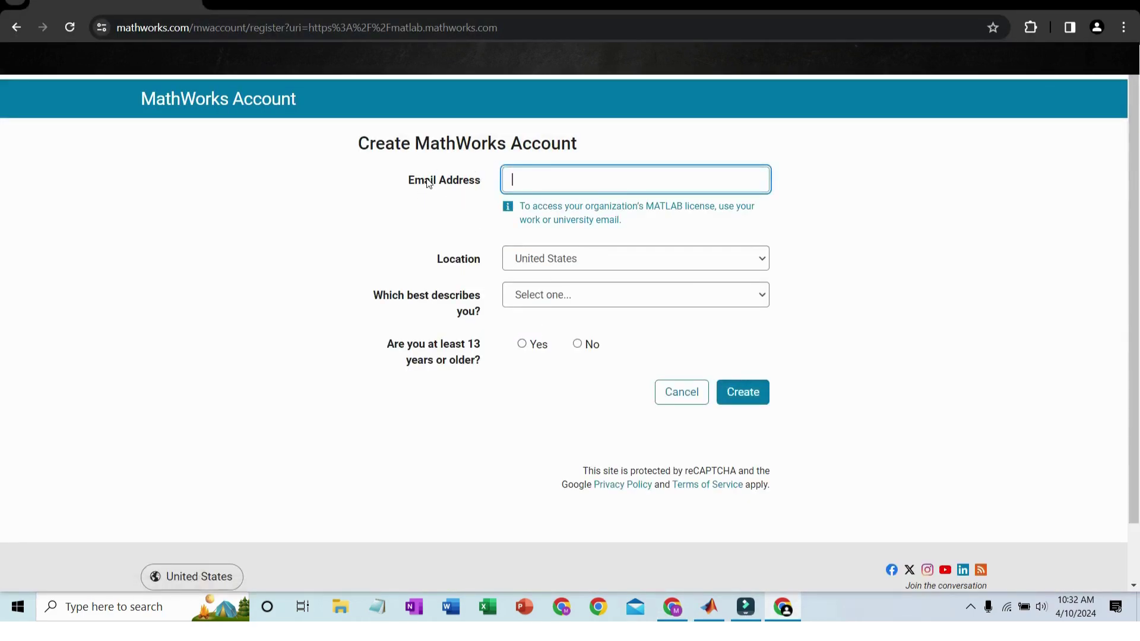
pyautogui.click(548, 297)
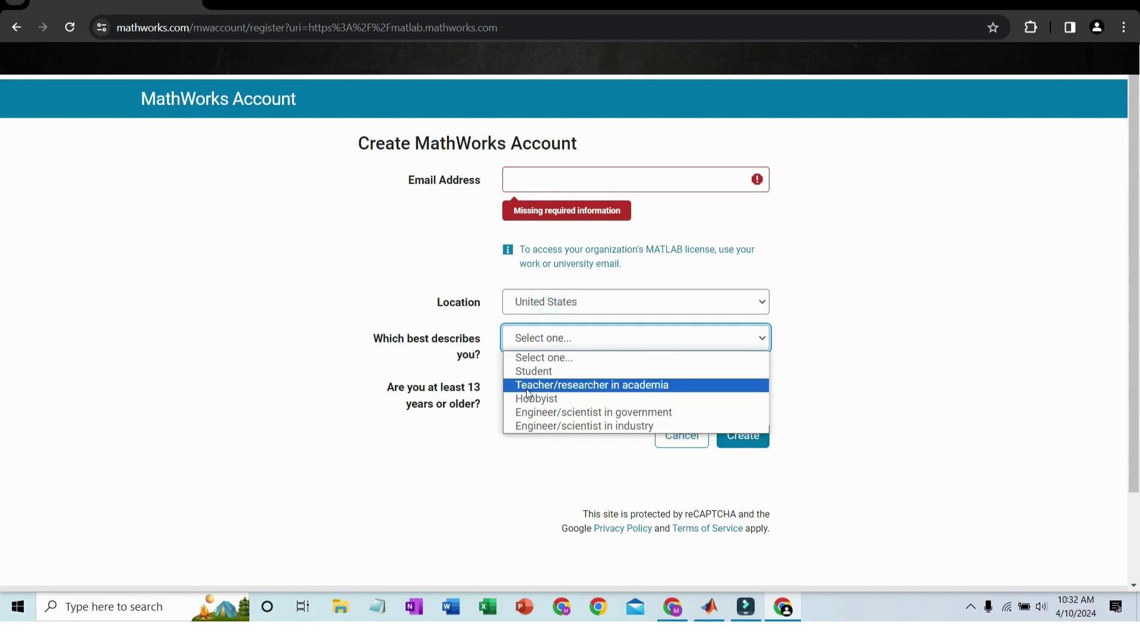
pyautogui.click(327, 377)
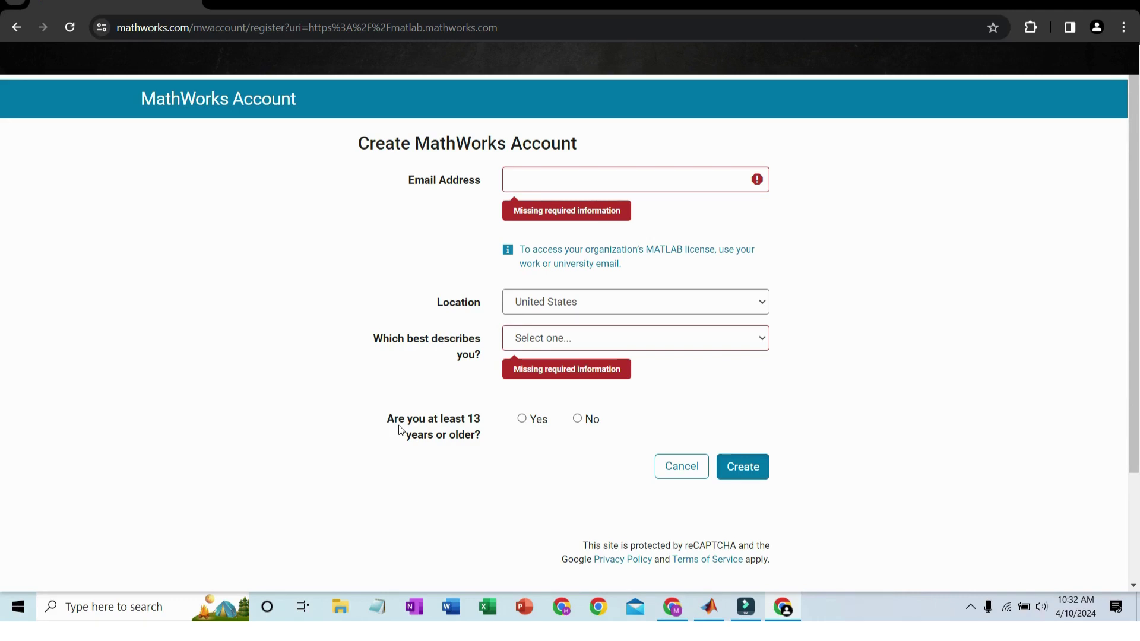
pyautogui.click(677, 613)
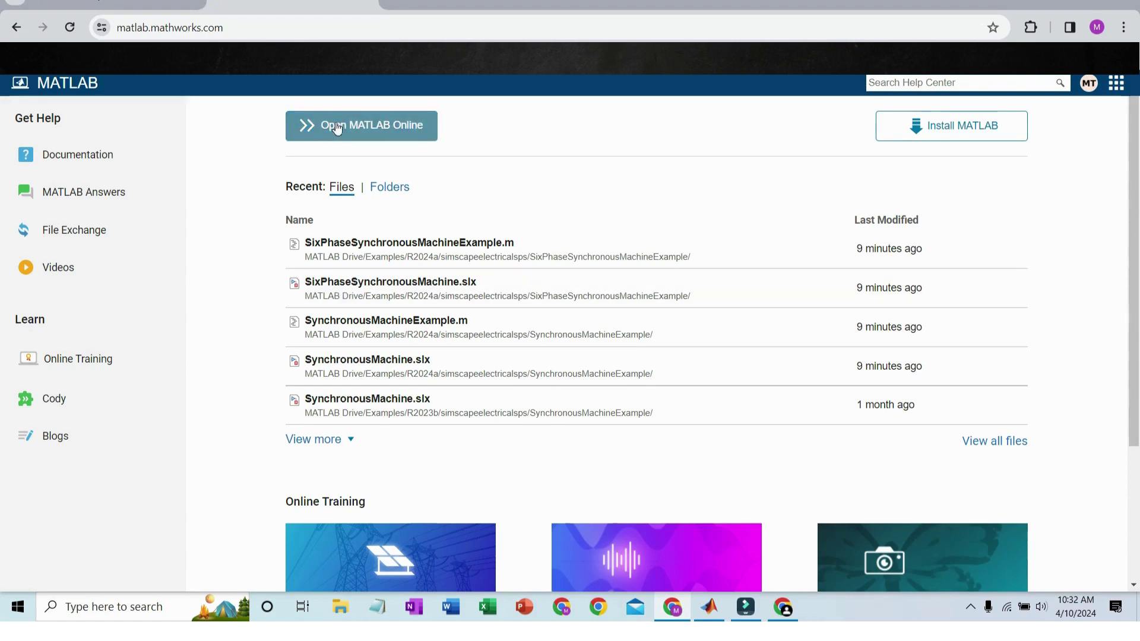
pyautogui.click(376, 123)
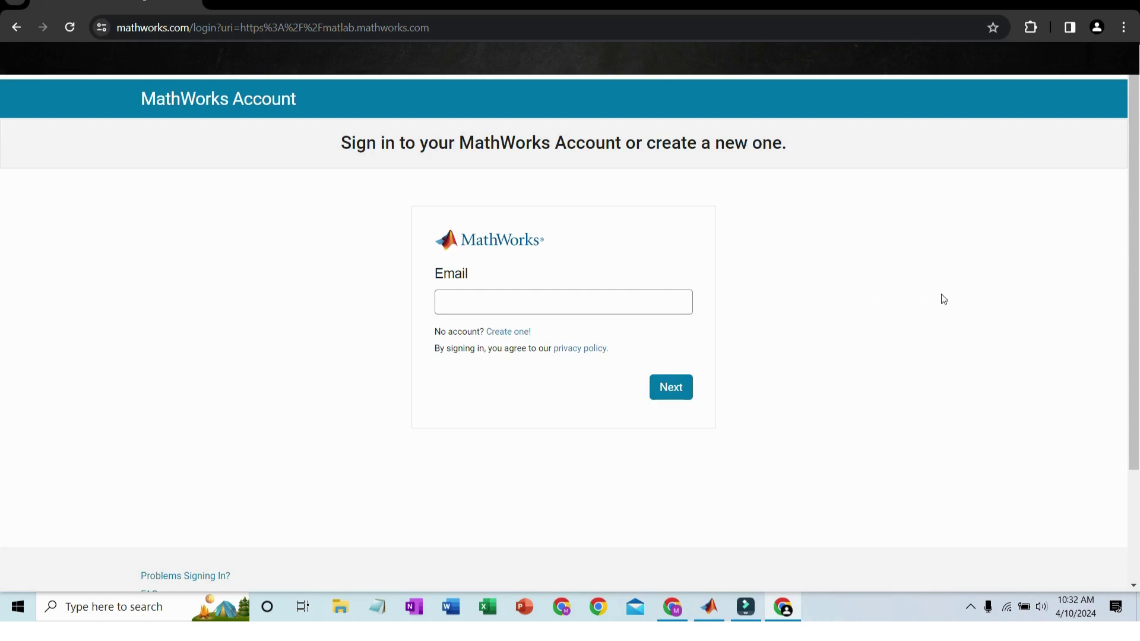
# Step: Back in the sign-in window, reopen the account form and close its role list unchosen
pyautogui.click(710, 607)
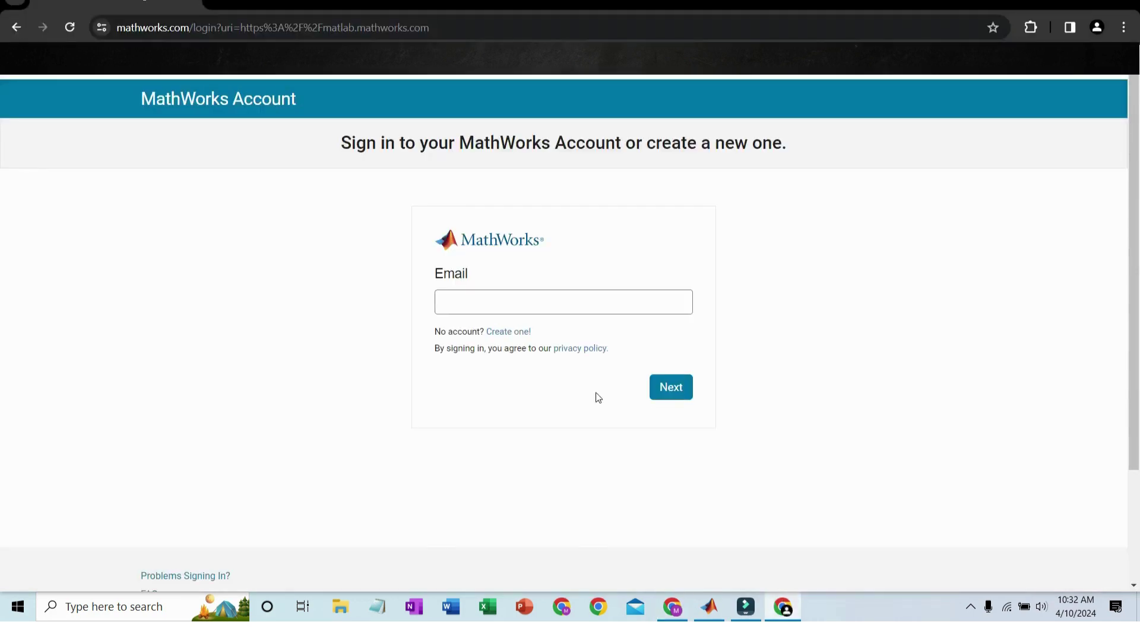
pyautogui.click(783, 607)
pyautogui.click(508, 334)
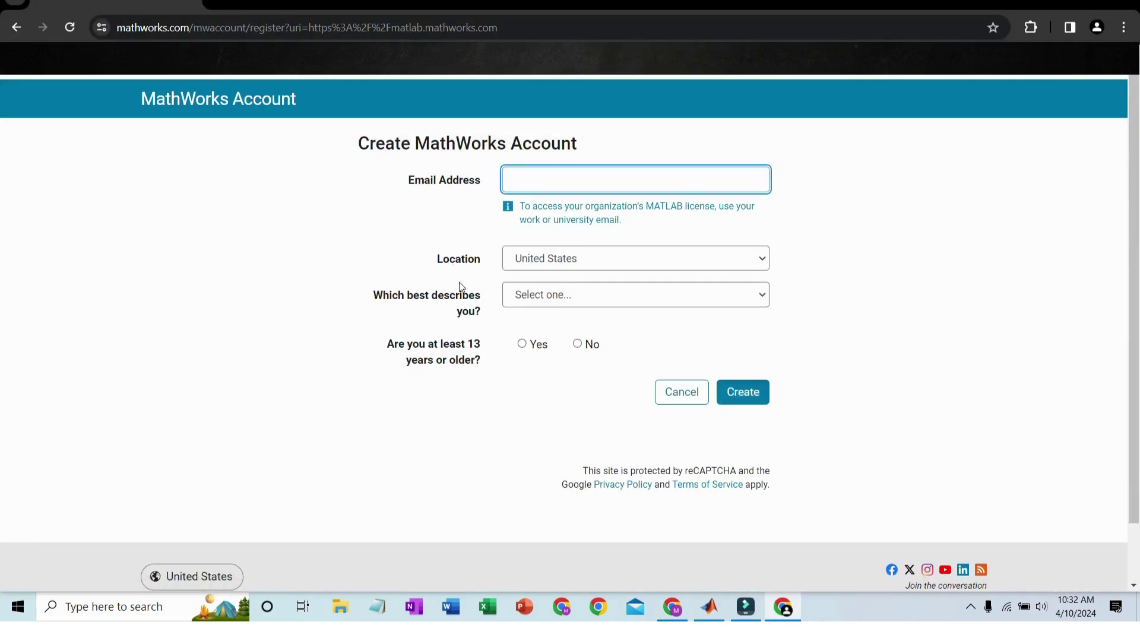
pyautogui.click(547, 296)
pyautogui.click(326, 374)
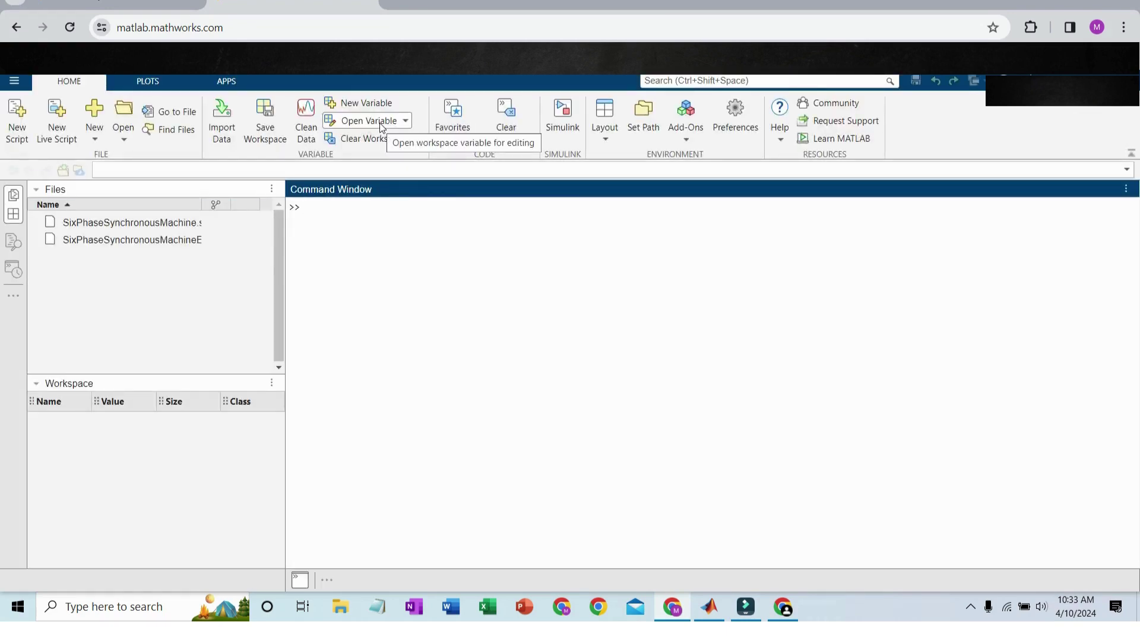
# Step: Switch to the desktop MATLAB window showing the failed openExample call
pyautogui.click(710, 607)
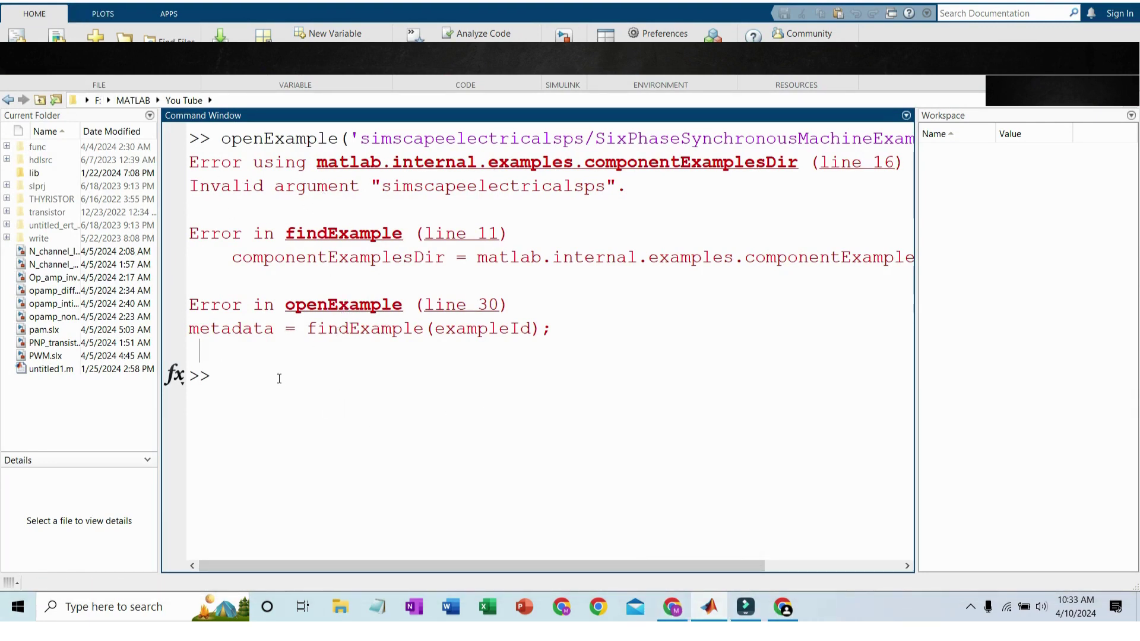
# Step: Run openExample('simscapeelectricalsps/SixPhaseSynchronousMachineExample') in MATLAB Online's Command Window
pyautogui.hotkey('alt', 'Tab')
pyautogui.write("openExample('simscapeelectricalsps/SixPhaseSynchronousMachineExample')")
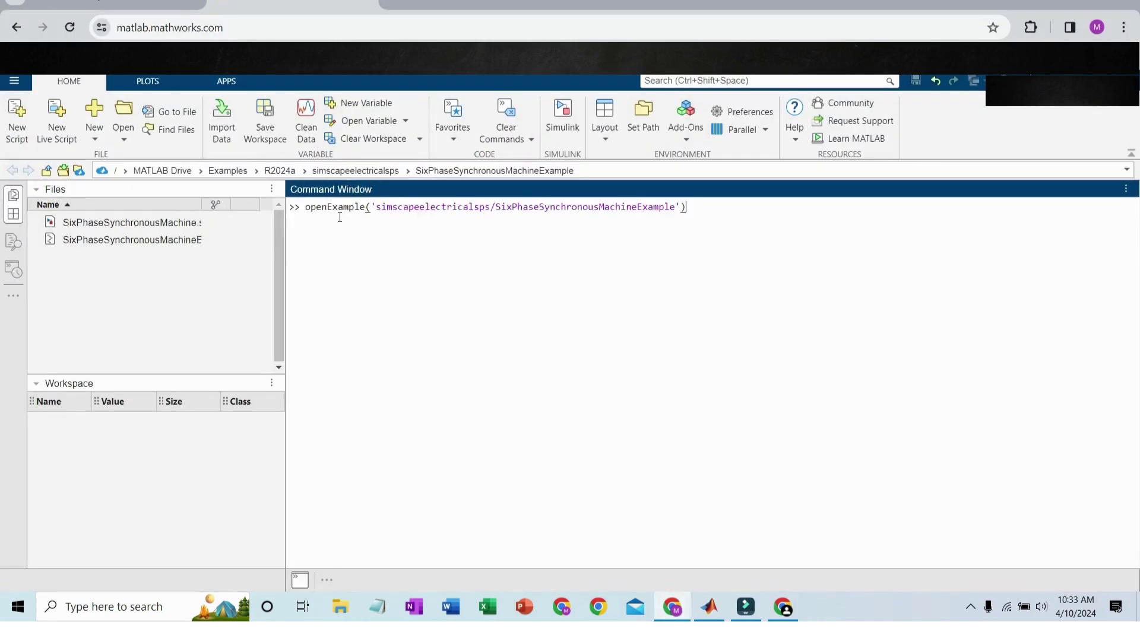
pyautogui.click(501, 261)
pyautogui.press('Return')
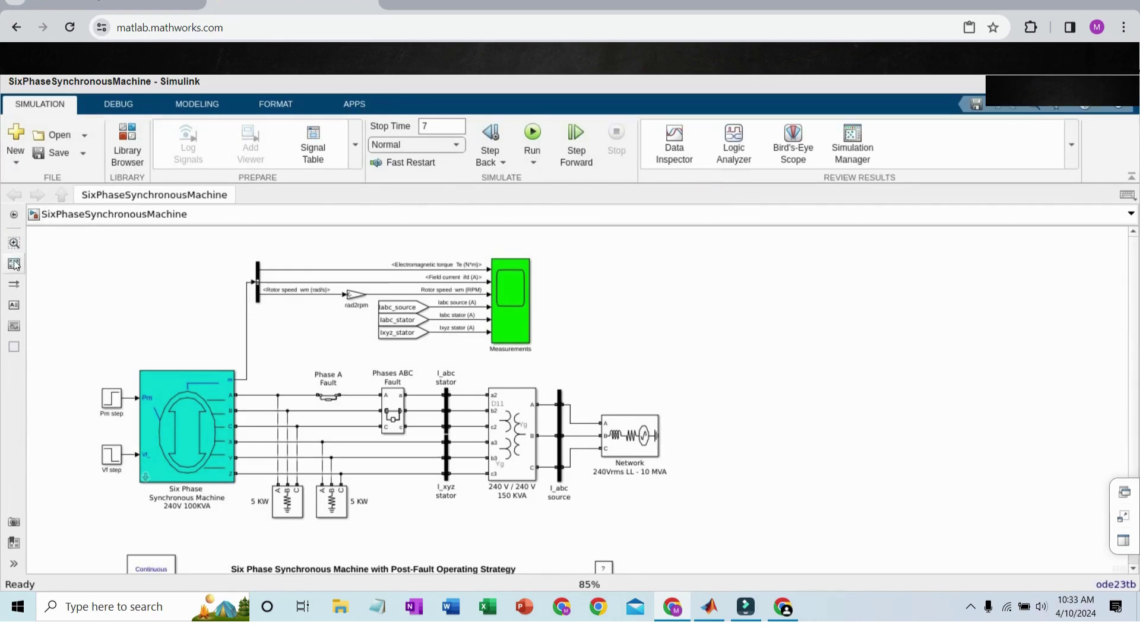
# Step: Fit the SixPhaseSynchronousMachine diagram to view before closing the model
pyautogui.click(14, 263)
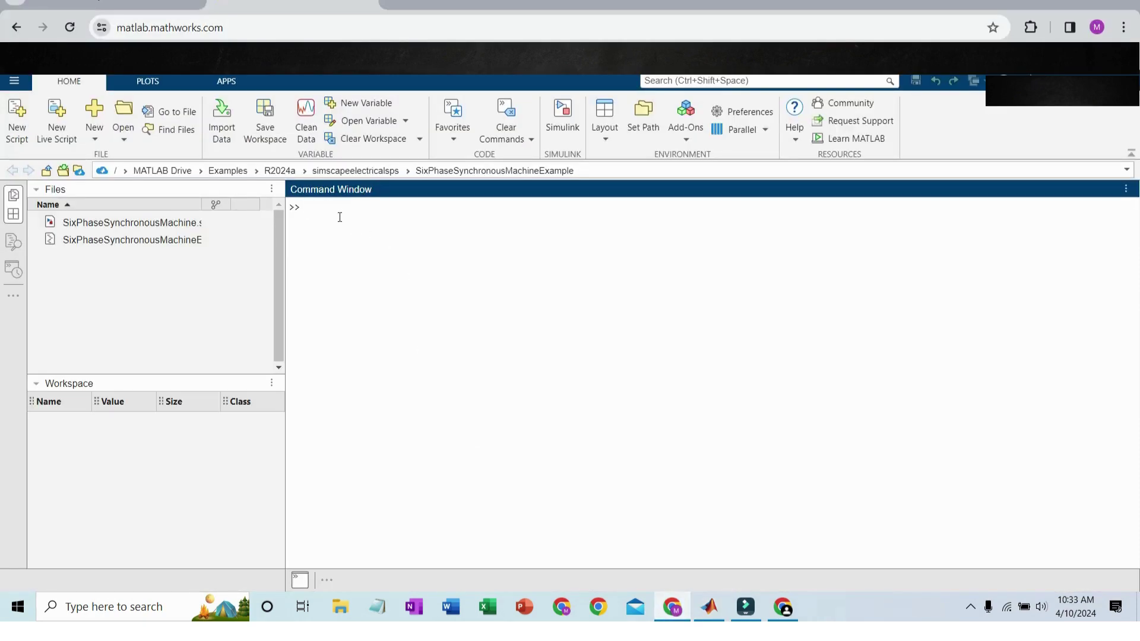
# Step: Rerun openExample('simscapeelectricalsps/SixPhaseSynchronousMachineExample') to reopen the model
pyautogui.write("openExample('simscapeelectricalsps/SixPhaseSynchronousMachineExample')")
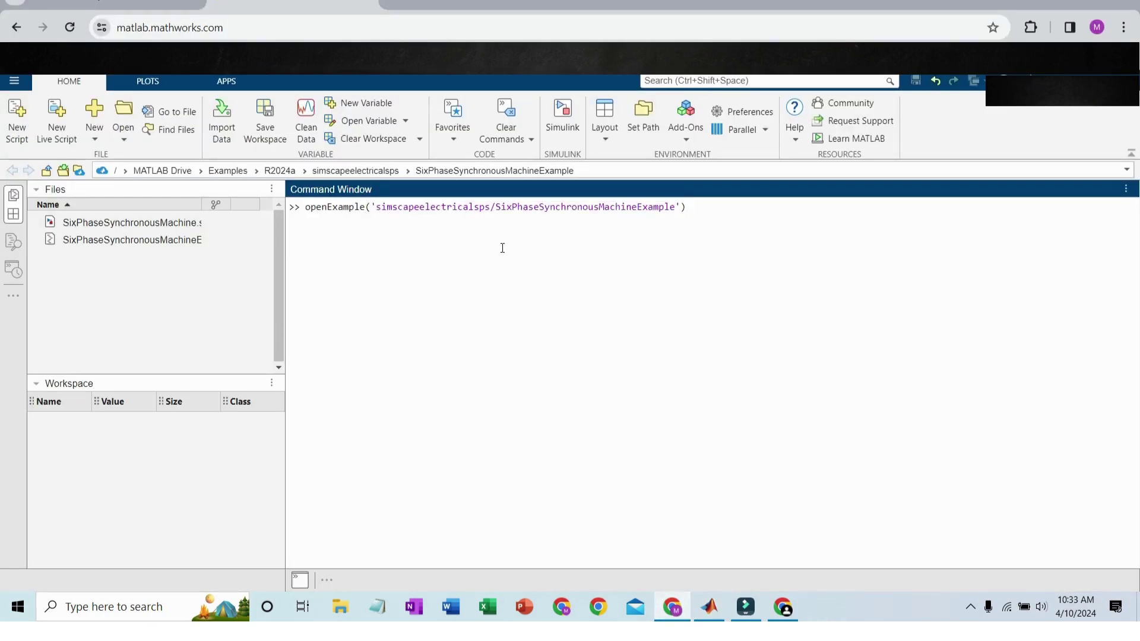
pyautogui.press('Return')
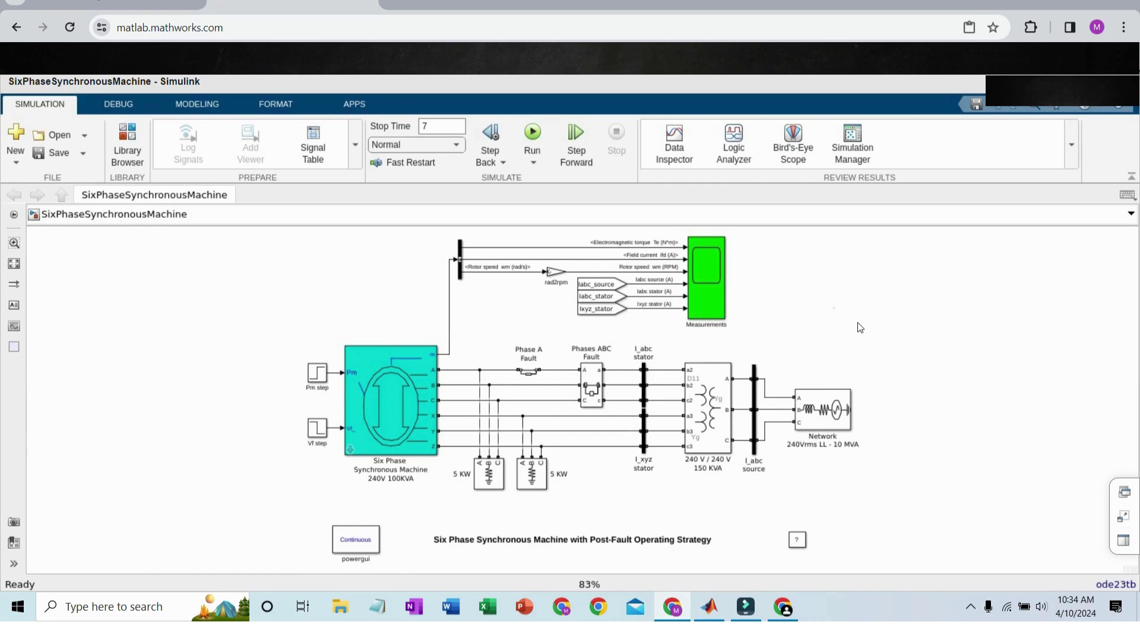
# Step: Simulate the model to T=7 and open the Measurements scope's torque, speed and current plots
pyautogui.click(532, 133)
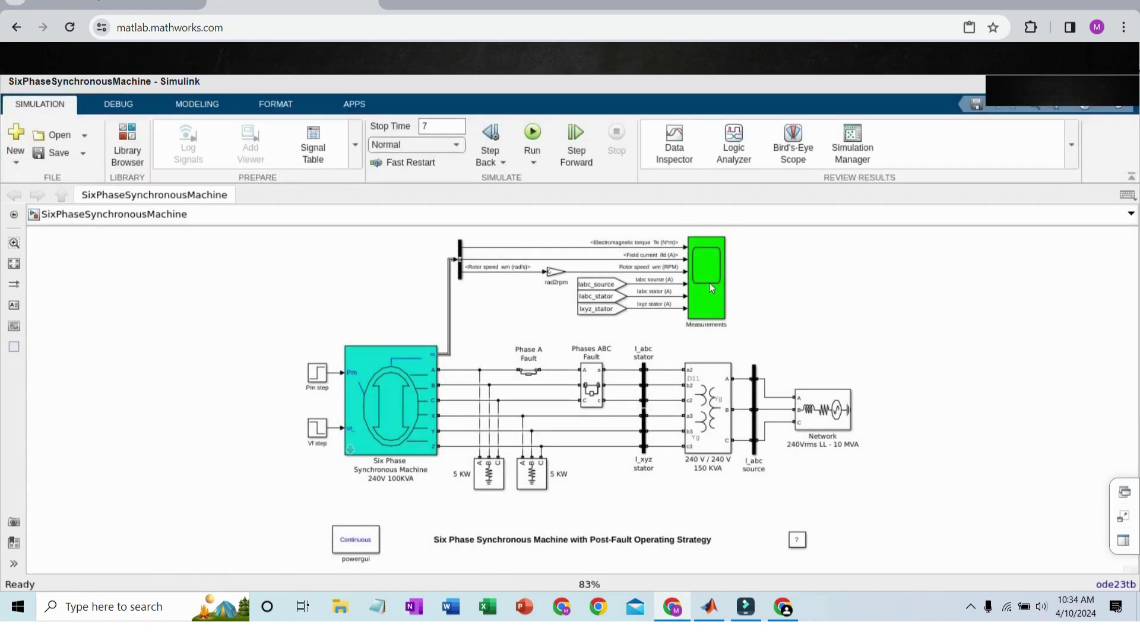
pyautogui.click(710, 285)
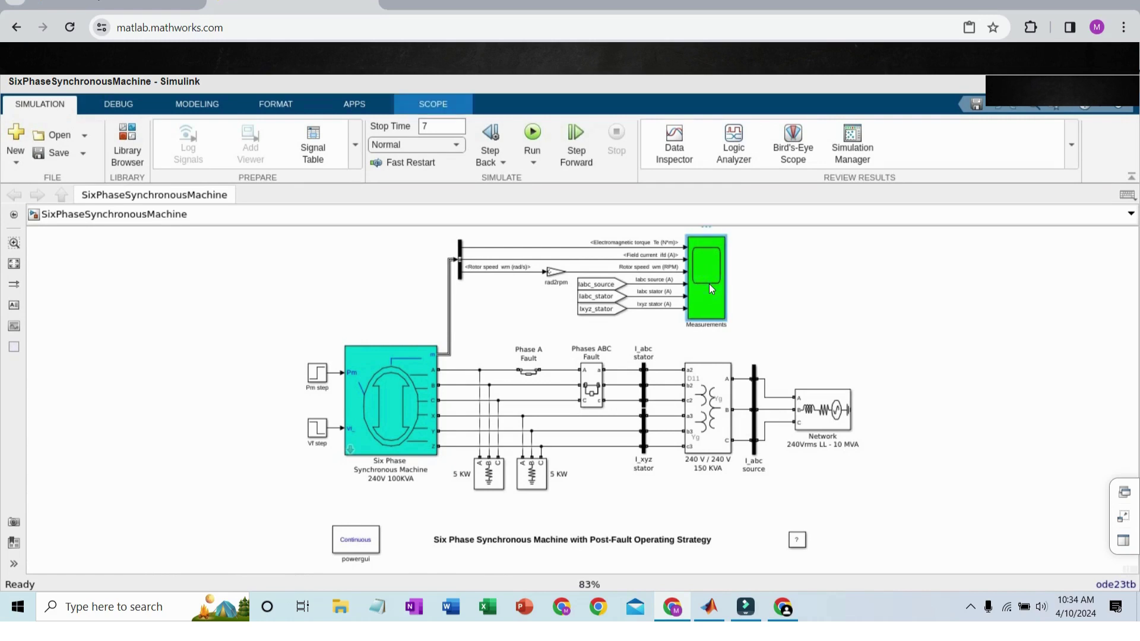
pyautogui.doubleClick(709, 284)
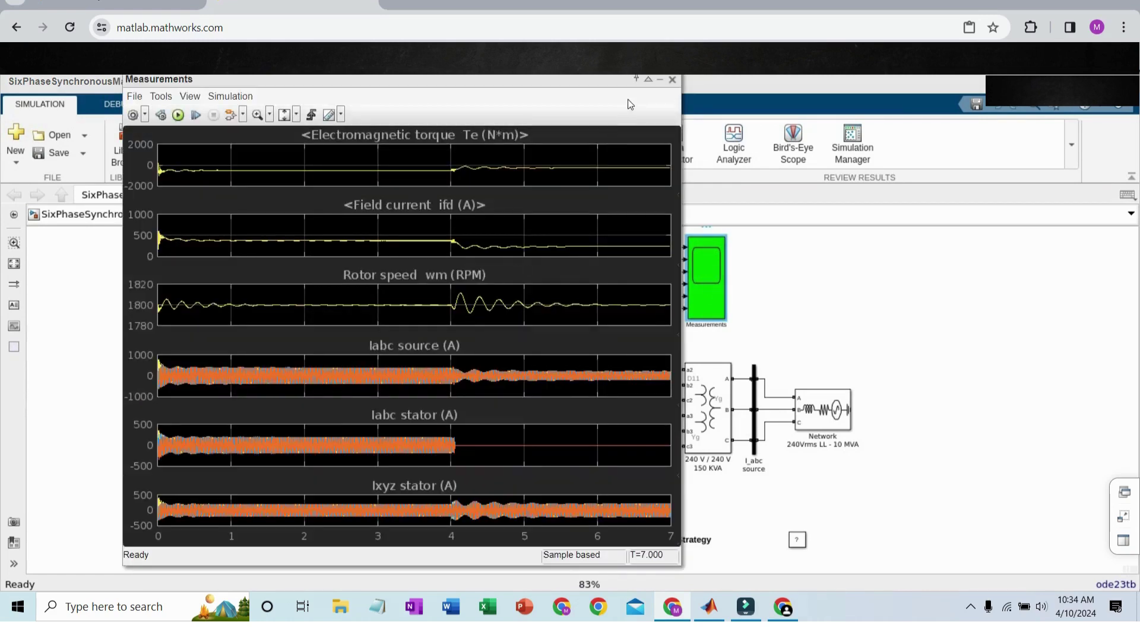